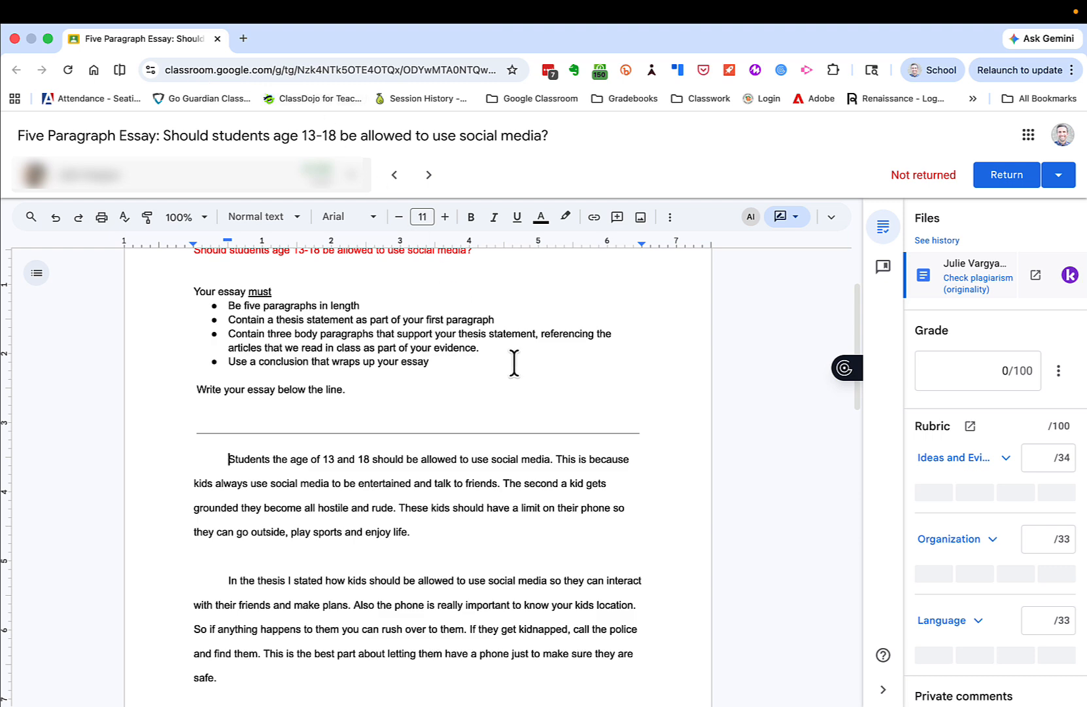
Start Help me write for the private comment on this essay and set the target grade level to 8.
{"action": "scroll", "coordinate": [514, 363], "scroll_direction": "up", "scroll_amount": 3}
{"action": "scroll", "coordinate": [514, 363], "scroll_direction": "up", "scroll_amount": 1}
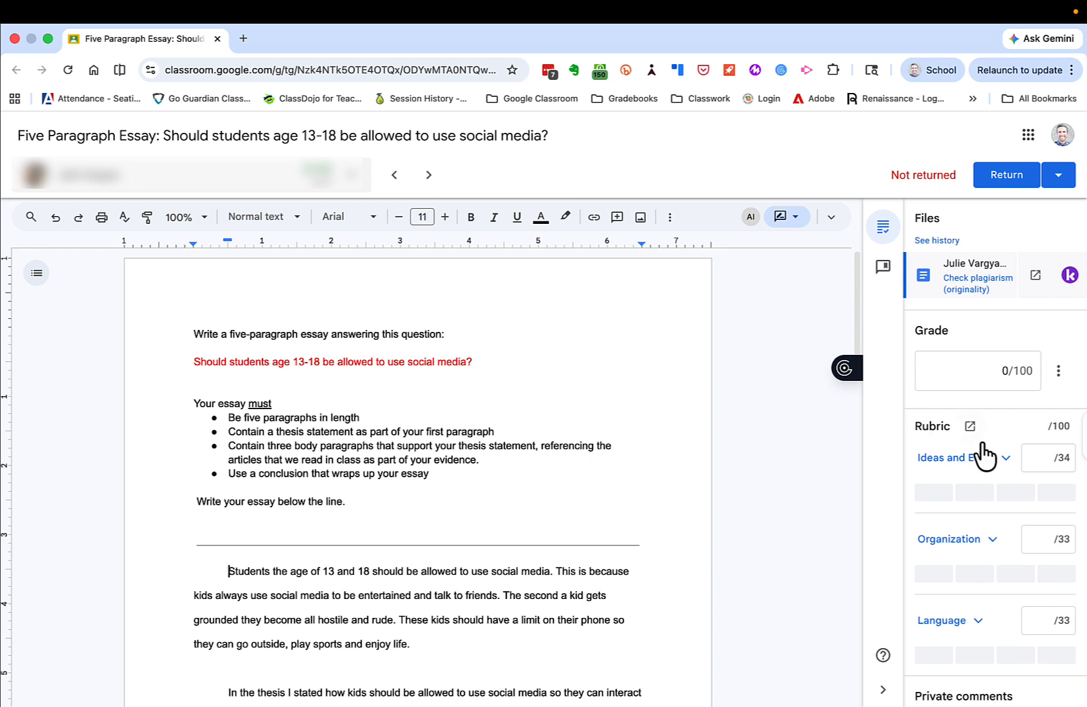
{"action": "scroll", "coordinate": [984, 451], "scroll_direction": "down", "scroll_amount": 3}
{"action": "scroll", "coordinate": [983, 440], "scroll_direction": "down", "scroll_amount": 1}
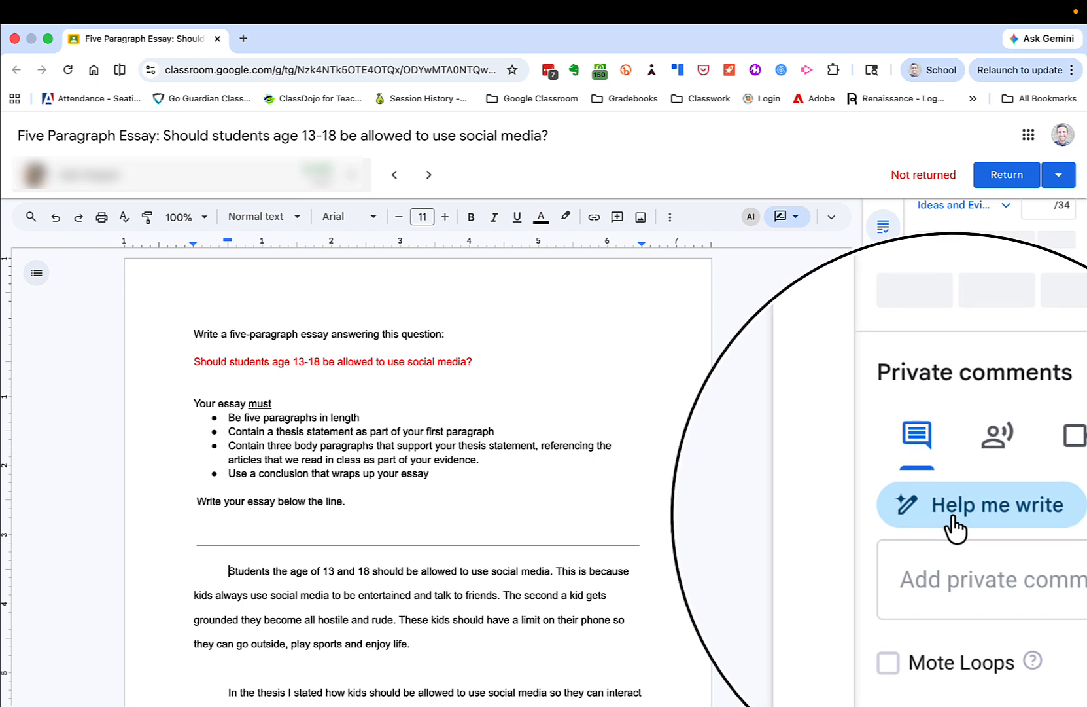
{"action": "left_click", "coordinate": [967, 510]}
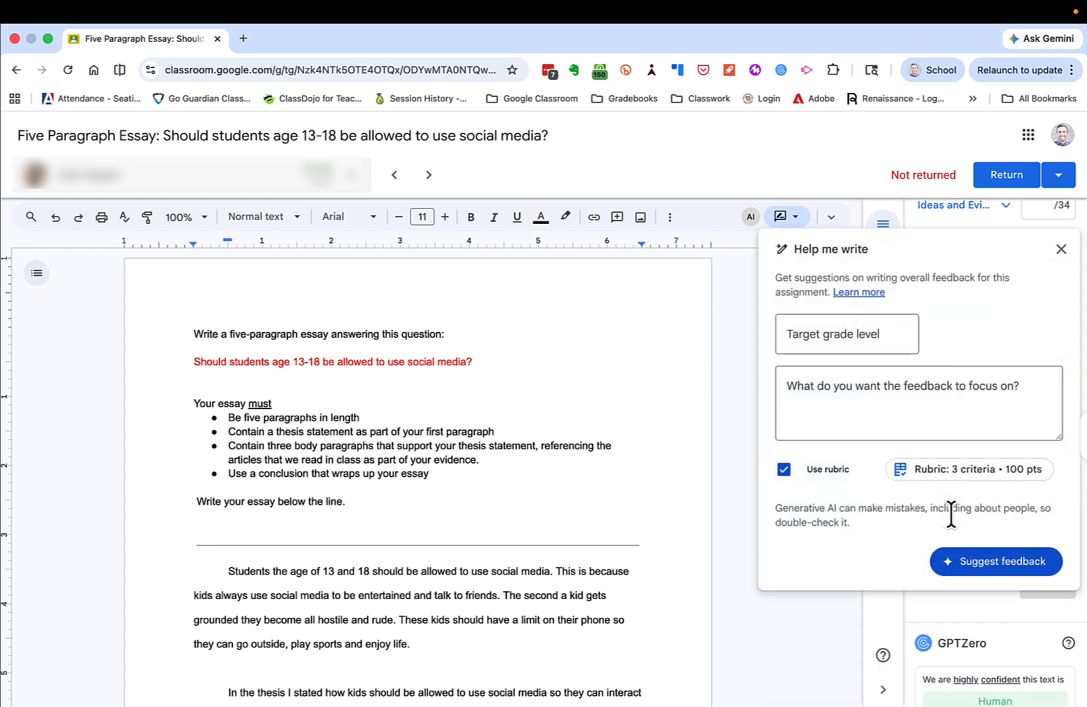
{"action": "left_click", "coordinate": [831, 332]}
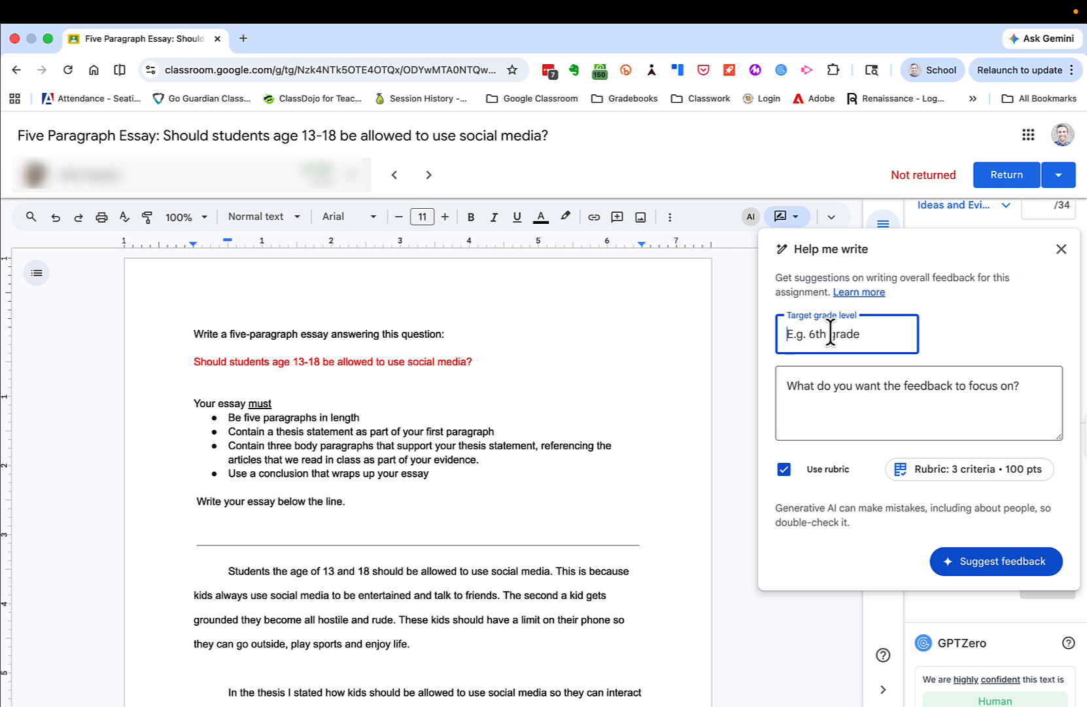
{"action": "type", "text": "8"}
Enter the feedback focus "Make sure that the feedback focuses on the three areas of the rubric" and review the attached rubric's criteria.
{"action": "left_click", "coordinate": [904, 410]}
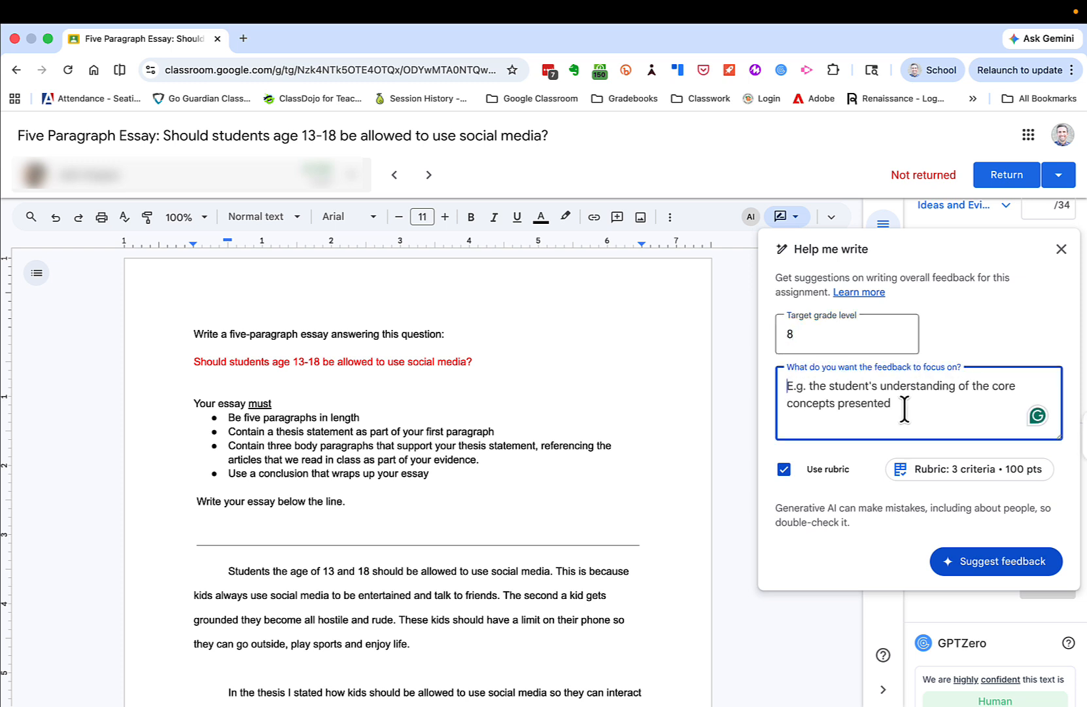
{"action": "type", "text": "Make sure "}
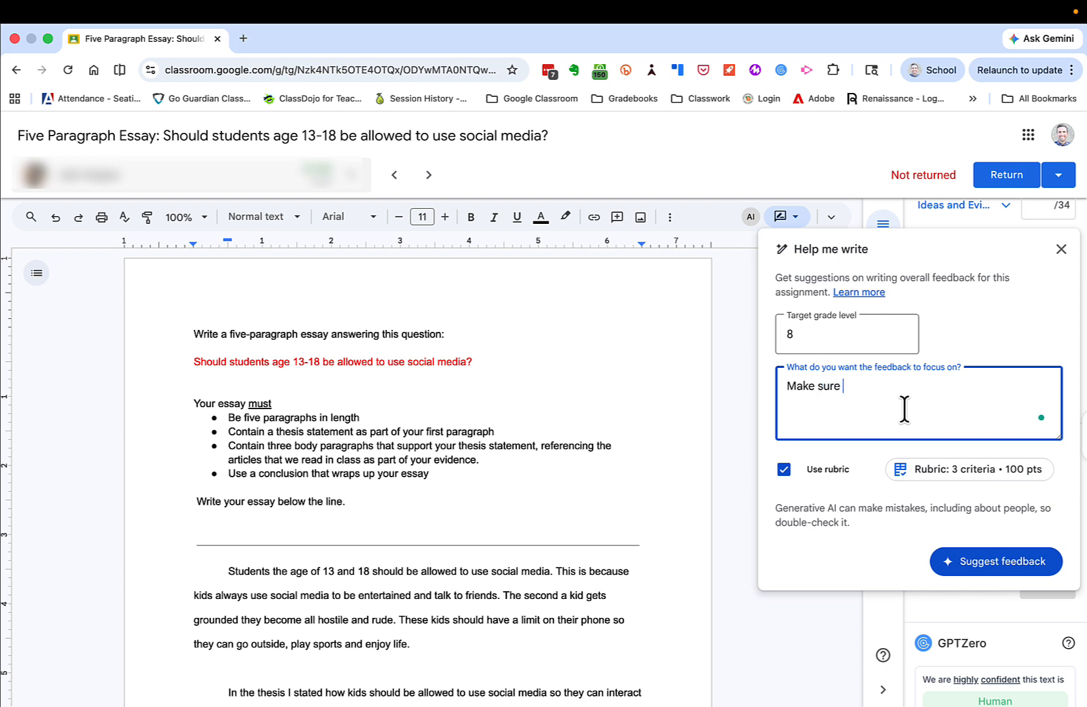
{"action": "type", "text": "that the feedback focus"}
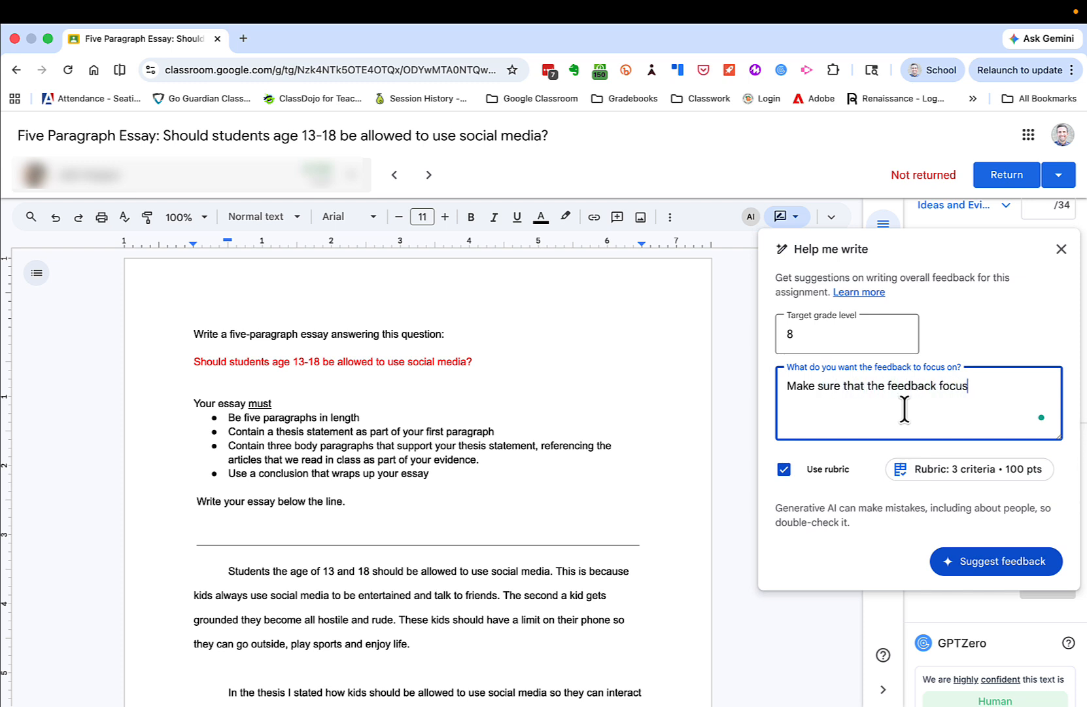
{"action": "type", "text": "es on the three areas of the "}
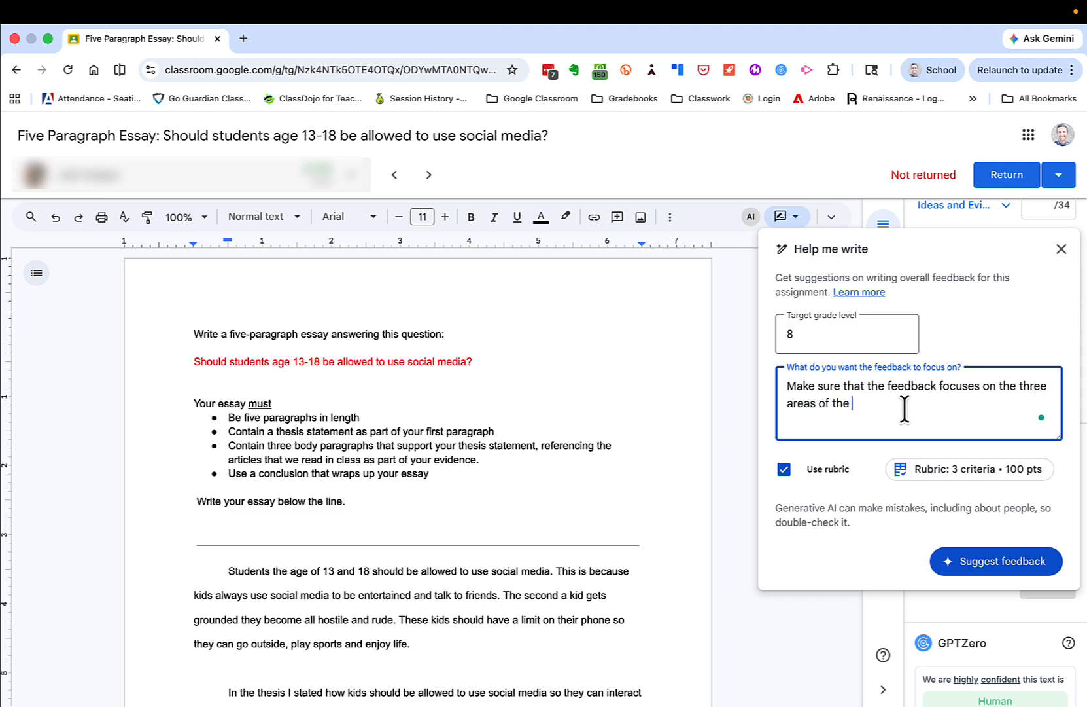
{"action": "type", "text": "rubric."}
{"action": "left_click", "coordinate": [936, 469]}
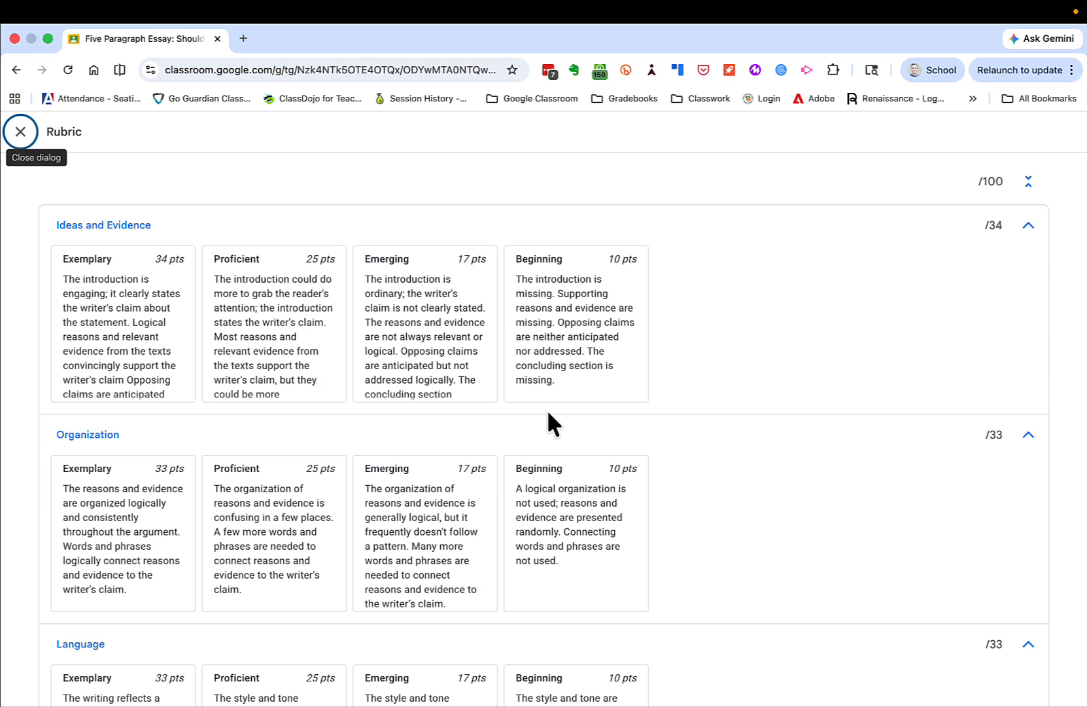
{"action": "left_click", "coordinate": [20, 132]}
{"action": "left_click", "coordinate": [785, 425]}
{"action": "type", "text": "-There are"}
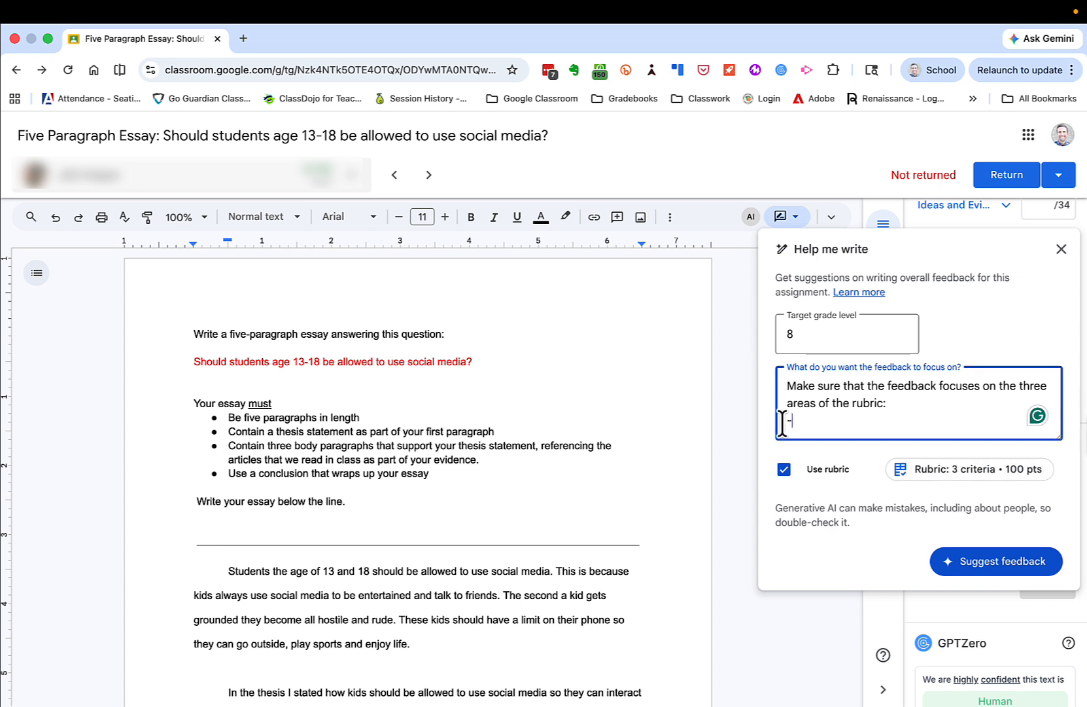
{"action": "key", "text": "BackSpace"}
{"action": "key", "text": "BackSpace"}
{"action": "key", "text": "BackSpace"}
{"action": "key", "text": "BackSpace"}
{"action": "key", "text": "BackSpace"}
{"action": "key", "text": "BackSpace"}
{"action": "key", "text": "BackSpace"}
{"action": "key", "text": "BackSpace"}
{"action": "key", "text": "BackSpace"}
{"action": "key", "text": "BackSpace"}
{"action": "key", "text": "BackSpace"}
{"action": "key", "text": "BackSpace"}
Extend the focus text with "Focus on the following areas" and the point "-Paragraph 2,3, and 4 need to contain a quote".
{"action": "type", "text": ".  FOcus on"}
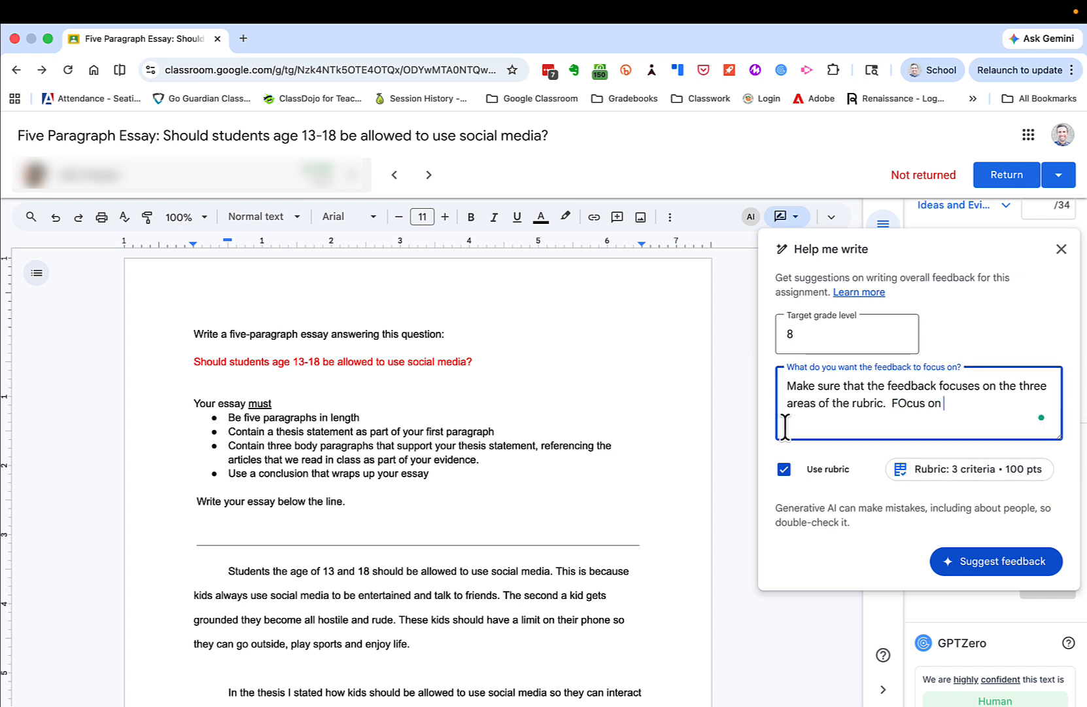
{"action": "key", "text": "BackSpace"}
{"action": "key", "text": "BackSpace"}
{"action": "key", "text": "BackSpace"}
{"action": "key", "text": "BackSpace"}
{"action": "key", "text": "BackSpace"}
{"action": "key", "text": "BackSpace"}
{"action": "key", "text": "BackSpace"}
{"action": "type", "text": "ocus on the following areas -"}
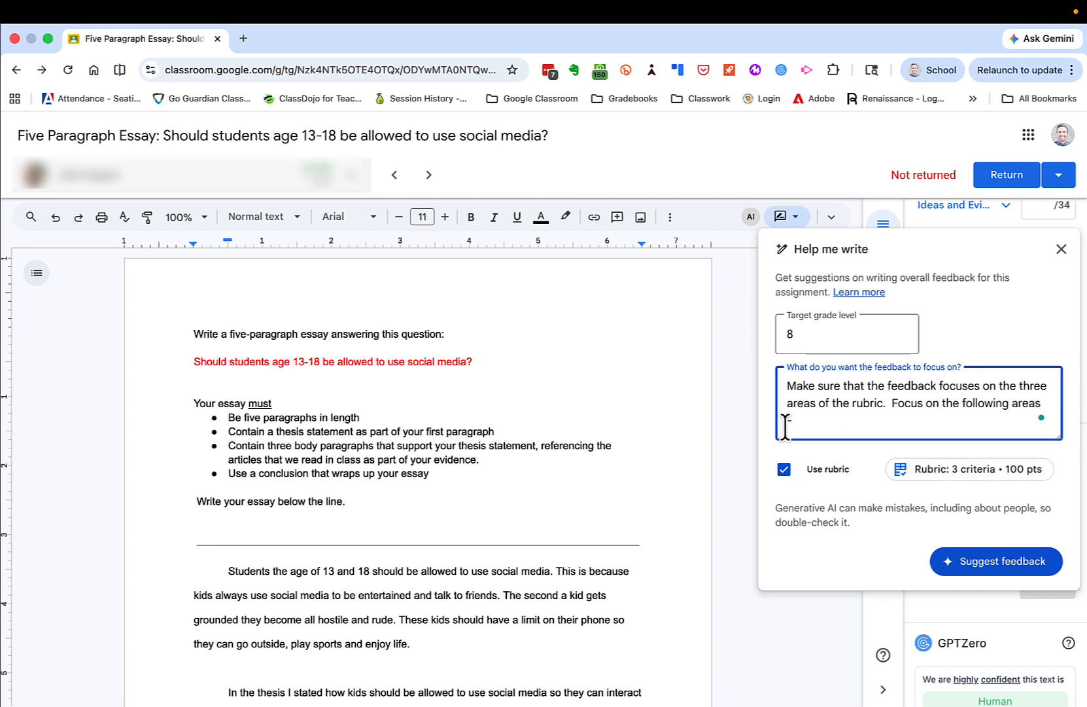
{"action": "type", "text": "Paragraph 2,3, and 4 need to contain a "}
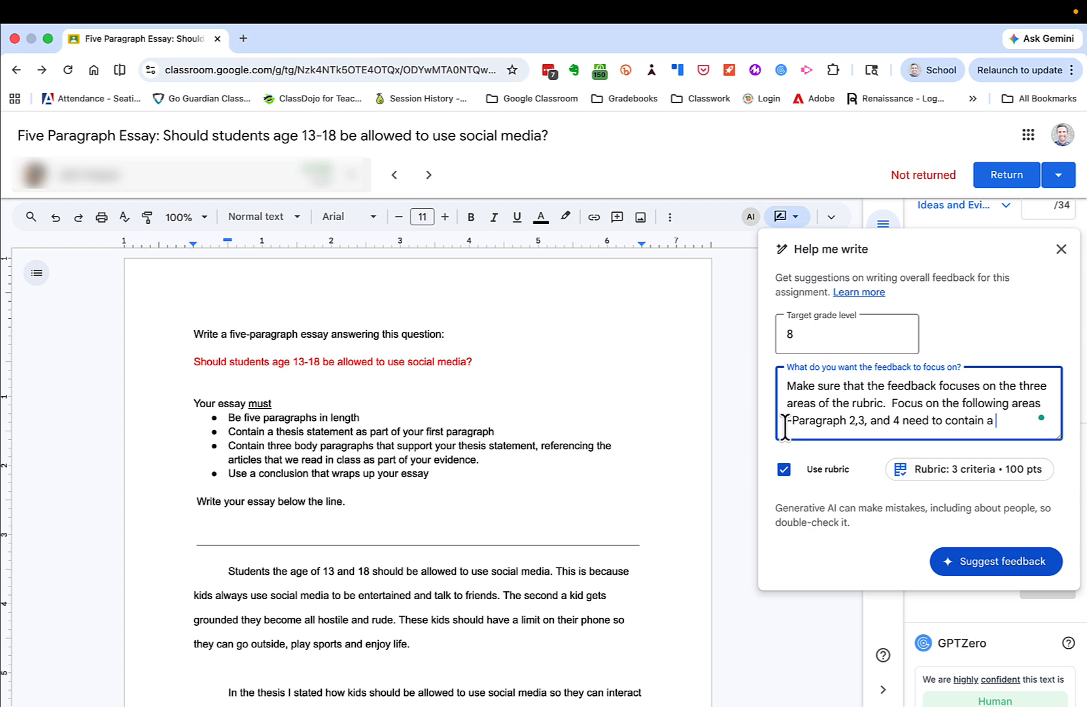
{"action": "type", "text": "quote"}
Add the focus point "-The writer should avoid using first person point of view and keep the language objective" on a new line.
{"action": "key", "text": "Return"}
{"action": "type", "text": "-The writer should avoid using"}
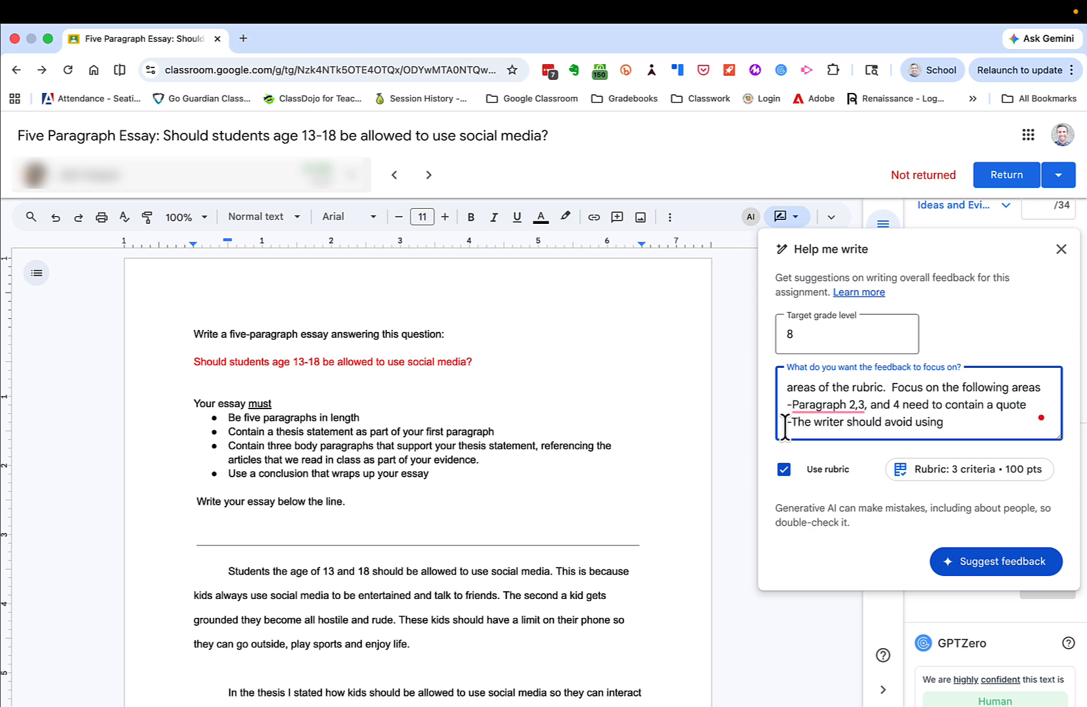
{"action": "type", "text": " first person point of view and keep the language objec"}
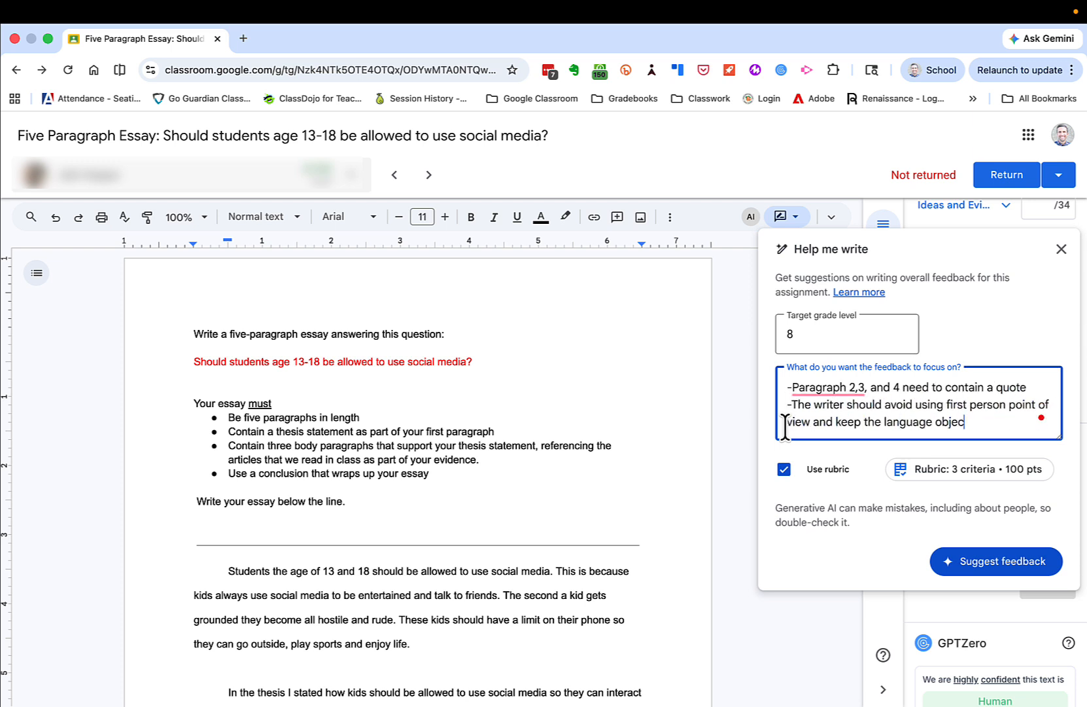
{"action": "type", "text": "tive"}
Add the focus points "-Words should be spelled correctly" and "-Language should be formal (for an academic essay)" on separate lines.
{"action": "key", "text": "Return"}
{"action": "type", "text": "-Words should be spelled corre"}
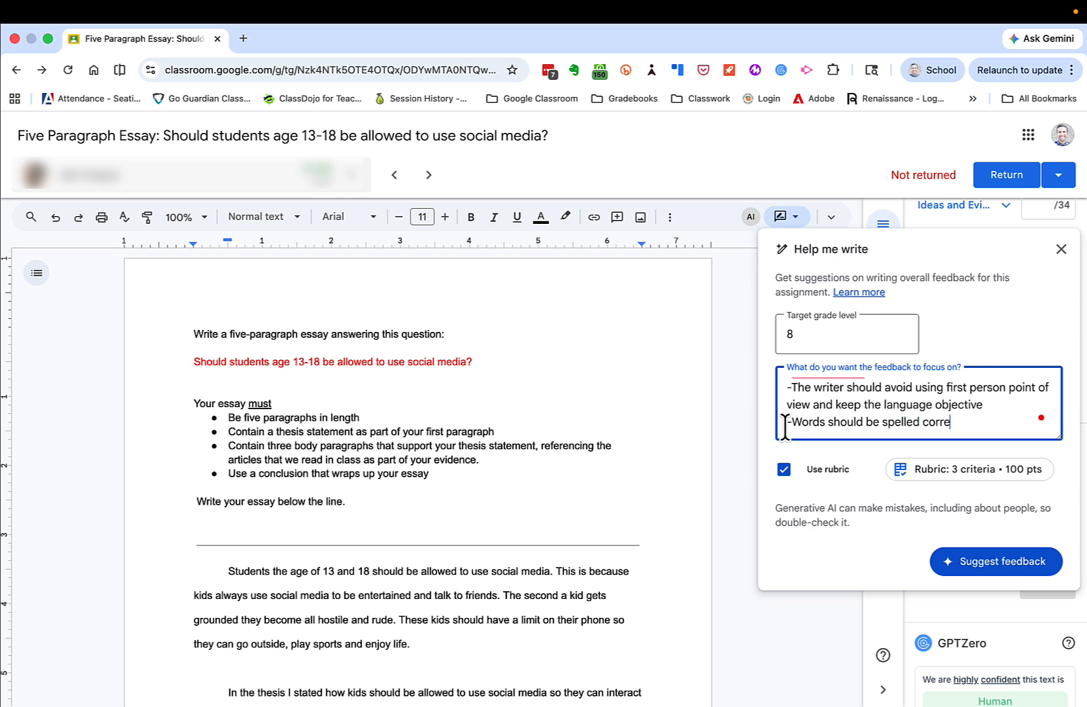
{"action": "type", "text": "ctly"}
{"action": "key", "text": "Return"}
{"action": "type", "text": "-Language should be formal (for an academic"}
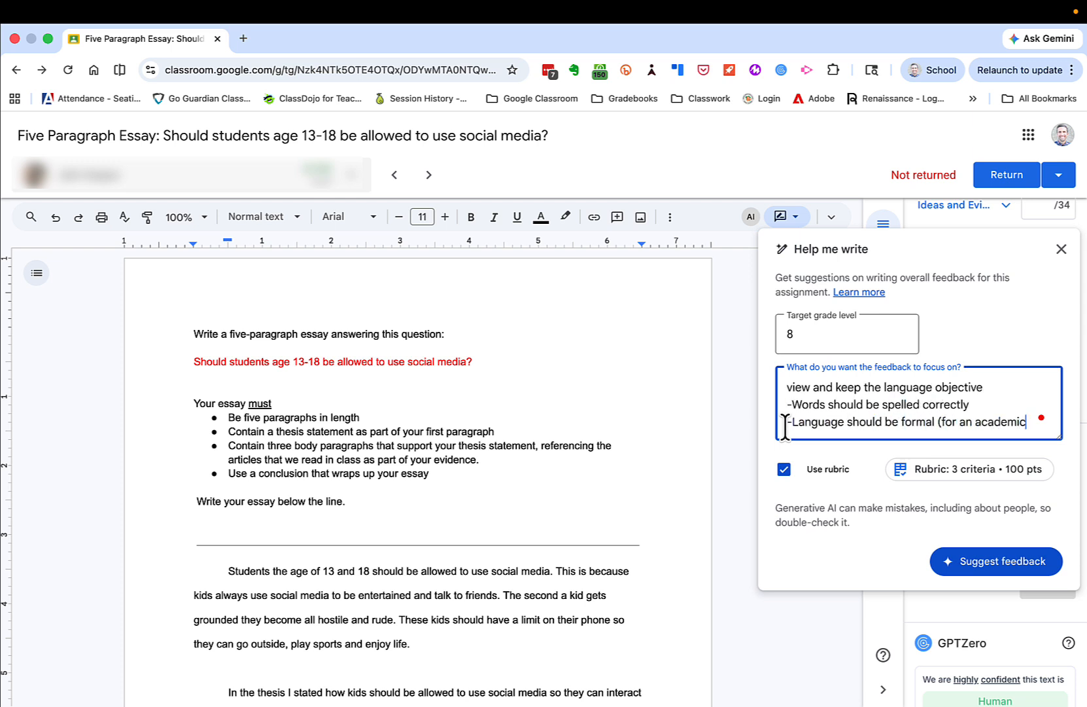
{"action": "type", "text": " essay)"}
Add the focus point "-Quotes should be integrated into the essay (and not just dropped in without context)" and generate the suggested feedback.
{"action": "key", "text": "Return"}
{"action": "type", "text": "-Quotes should be inegrat"}
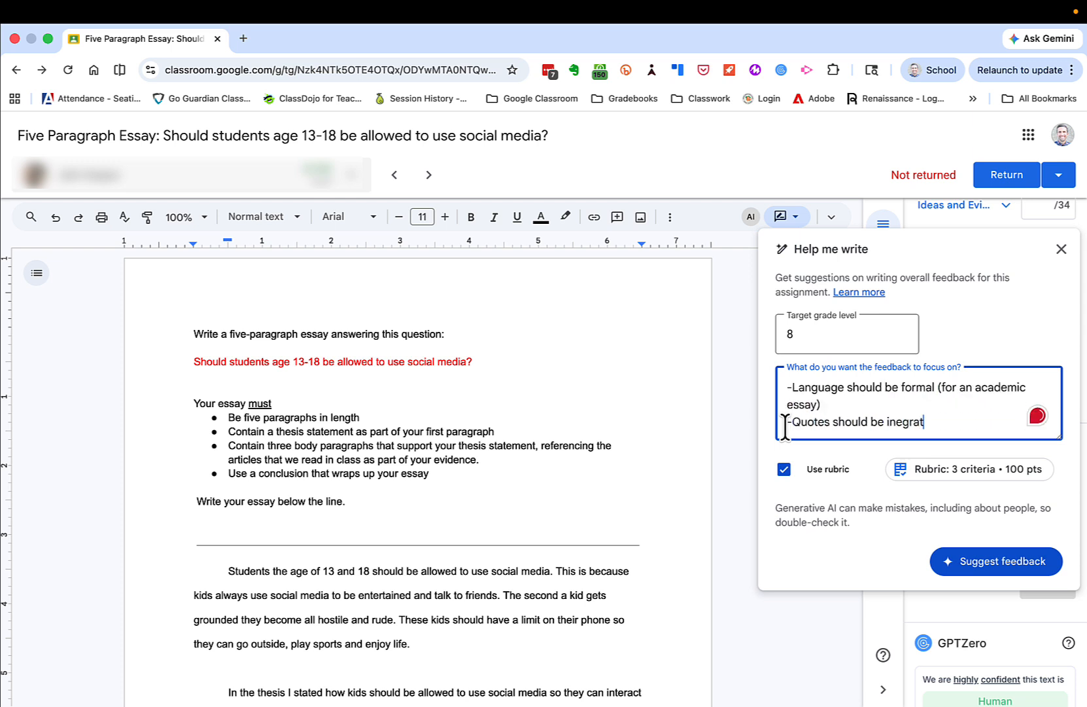
{"action": "key", "text": "BackSpace"}
{"action": "key", "text": "BackSpace"}
{"action": "key", "text": "BackSpace"}
{"action": "key", "text": "BackSpace"}
{"action": "key", "text": "BackSpace"}
{"action": "type", "text": "tegrated into the essay (and not j"}
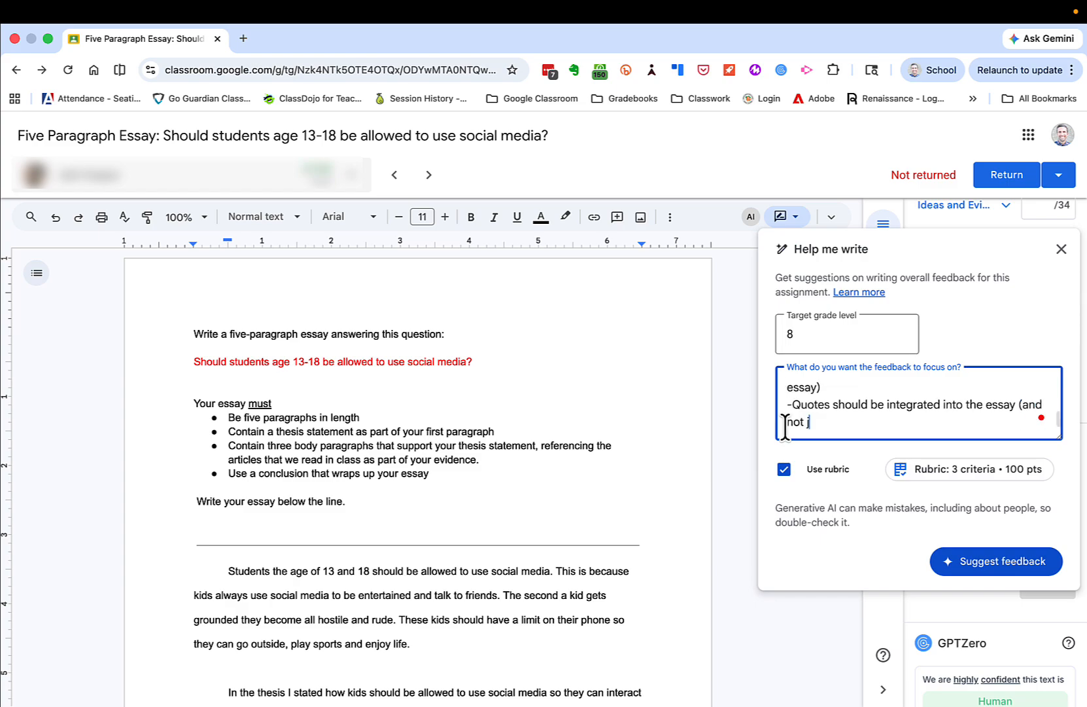
{"action": "type", "text": "ust dropped in without context)"}
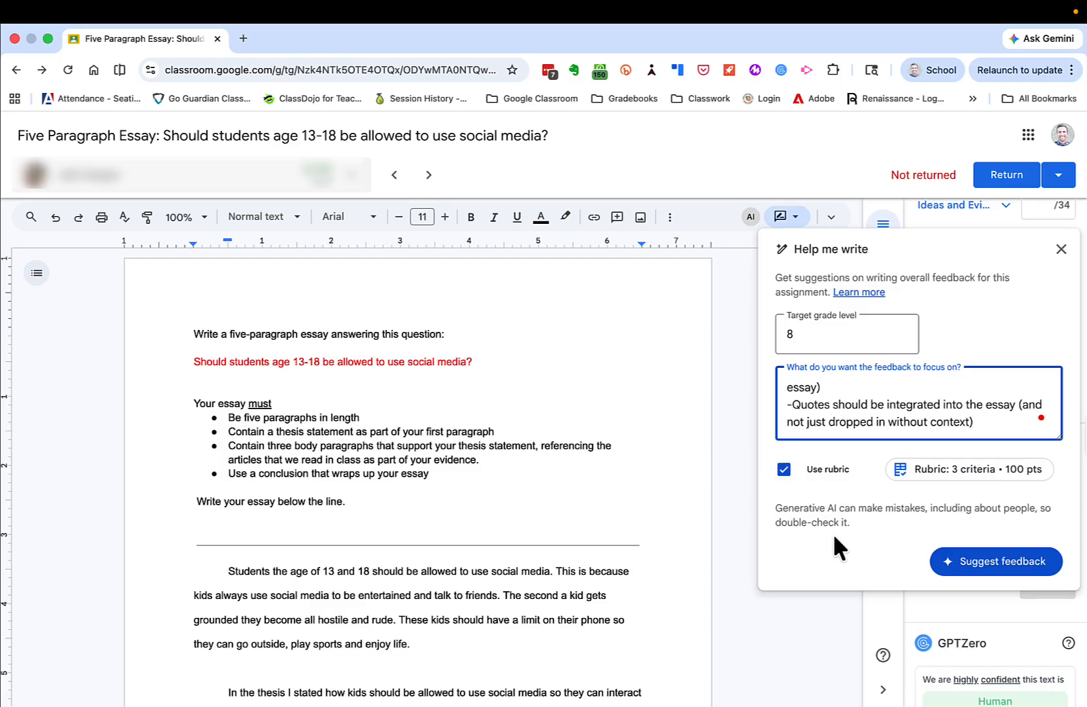
{"action": "left_click", "coordinate": [982, 566]}
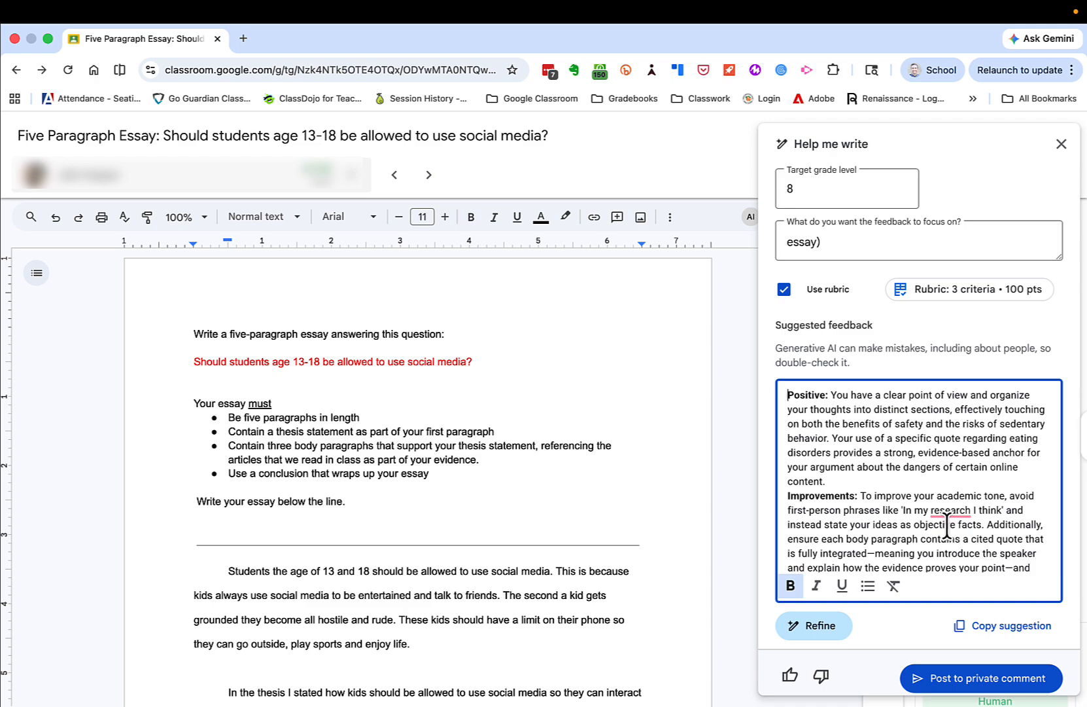
Read through the Positive and Improvements sections of the suggested feedback, including the flagged spelling examples.
{"action": "scroll", "coordinate": [988, 432], "scroll_direction": "up", "scroll_amount": 10}
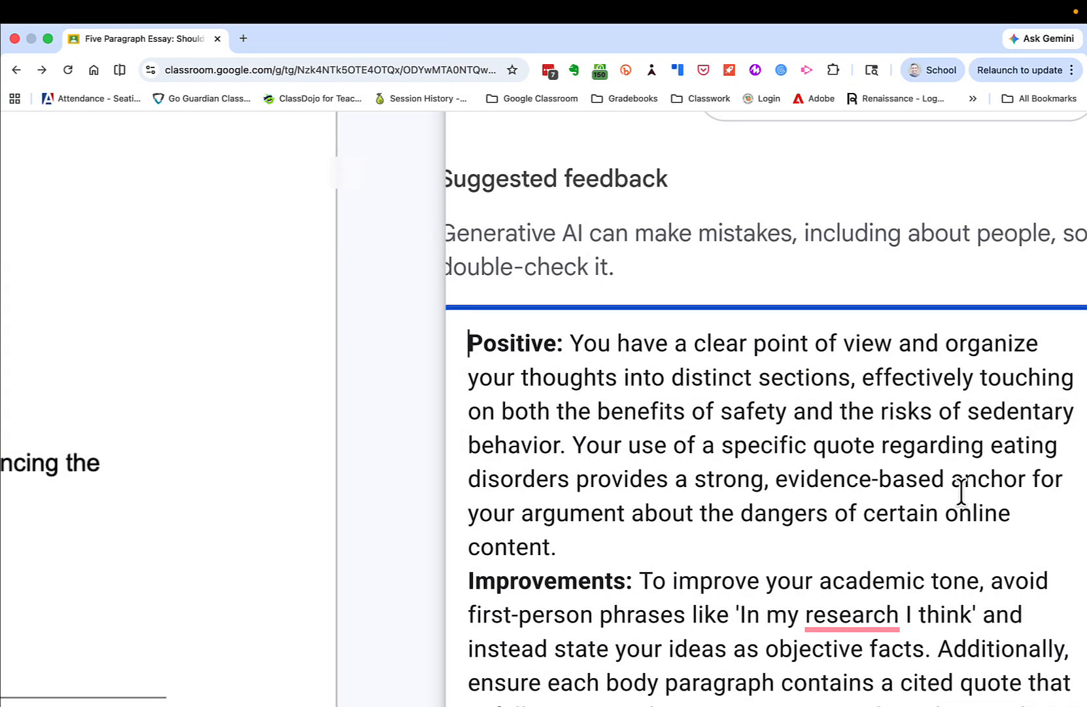
{"action": "scroll", "coordinate": [956, 490], "scroll_direction": "down", "scroll_amount": 3}
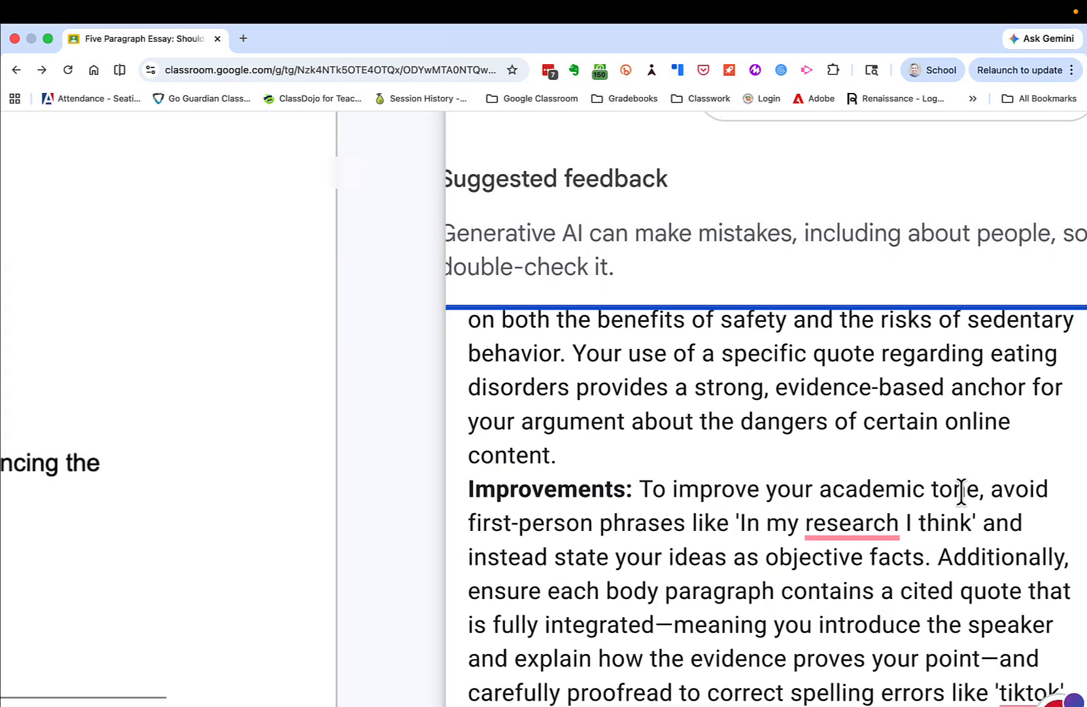
{"action": "scroll", "coordinate": [961, 491], "scroll_direction": "down", "scroll_amount": 5}
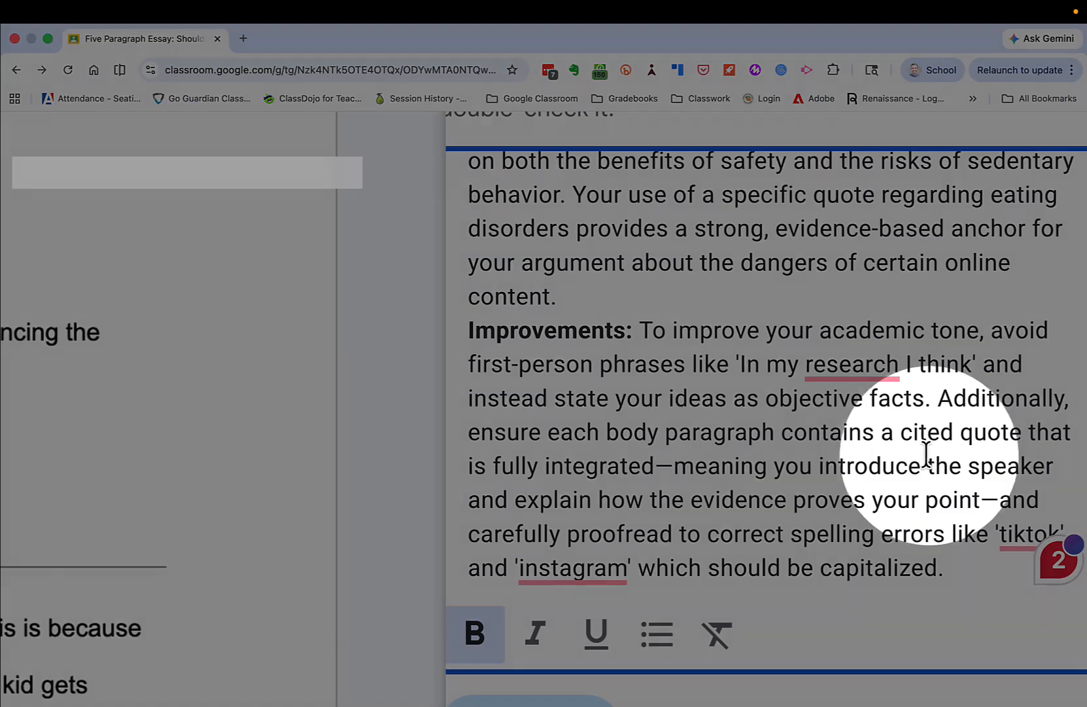
{"action": "left_click", "coordinate": [847, 364]}
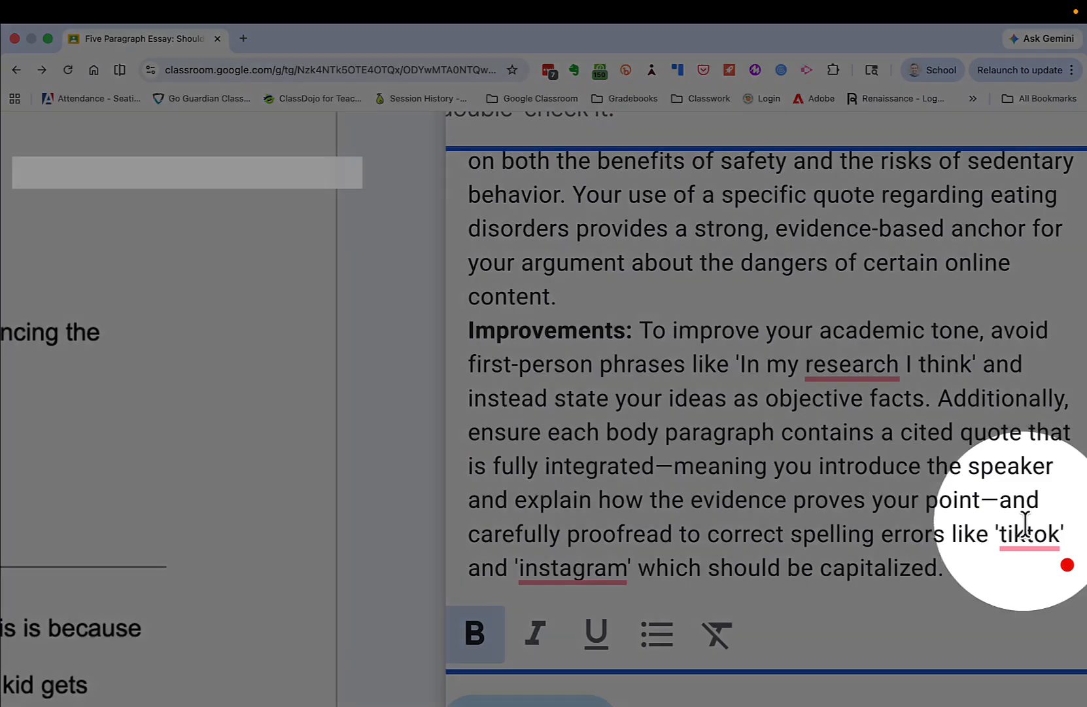
{"action": "left_click", "coordinate": [1024, 531]}
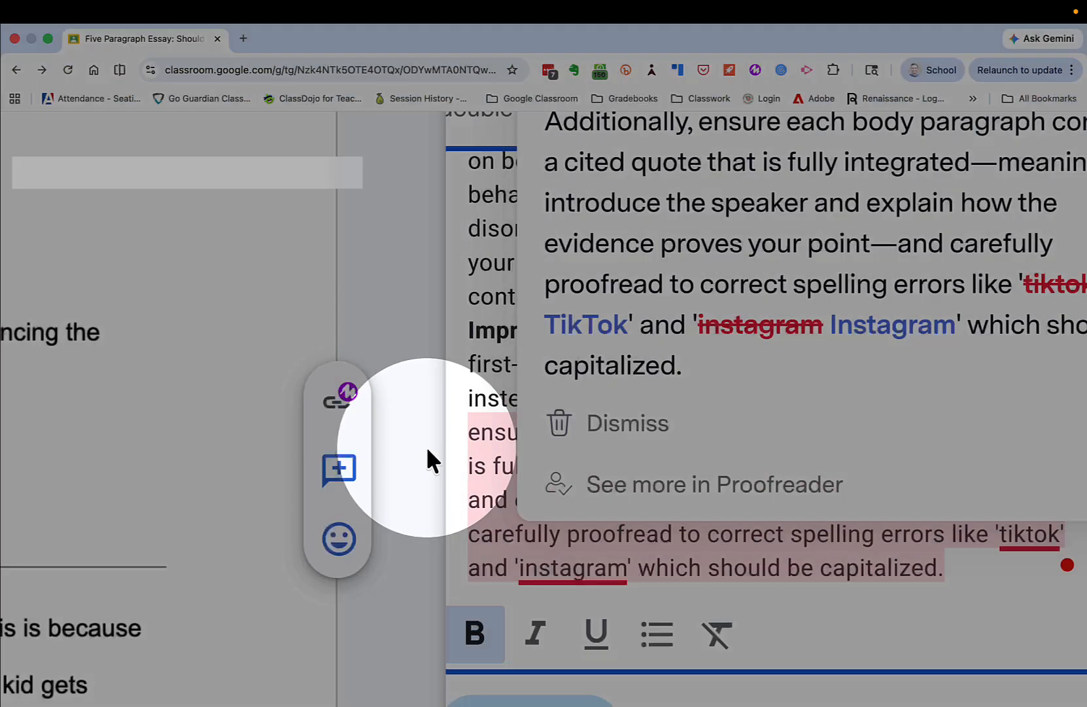
{"action": "left_click", "coordinate": [426, 445]}
{"action": "scroll", "coordinate": [691, 400], "scroll_direction": "down", "scroll_amount": 5}
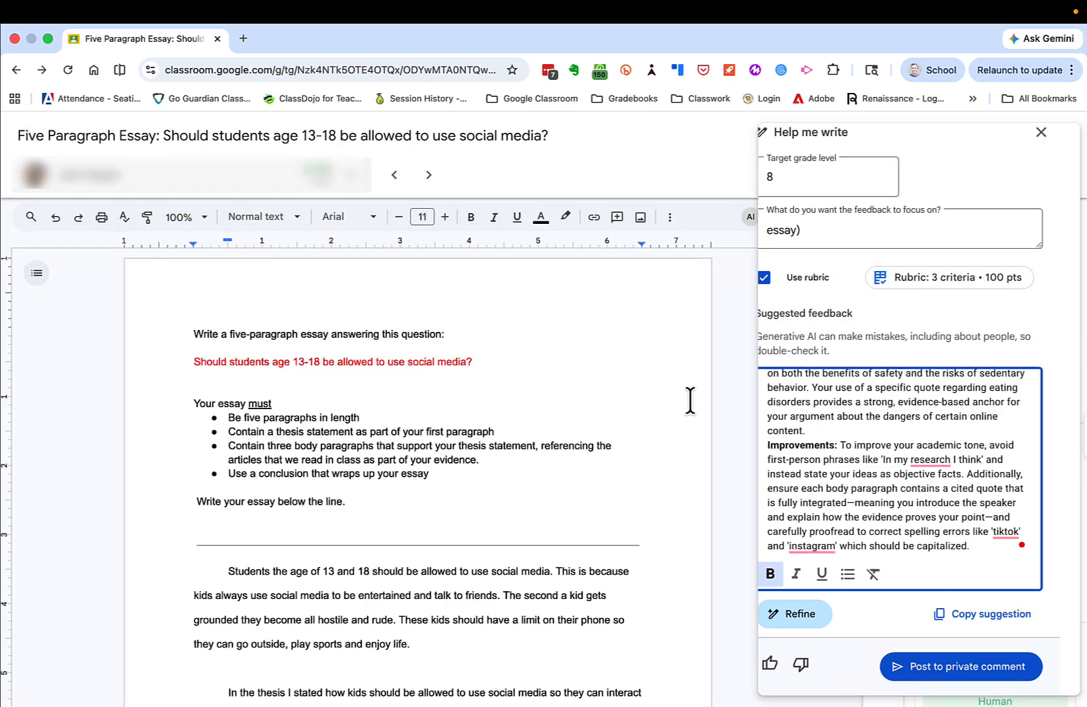
{"action": "scroll", "coordinate": [782, 437], "scroll_direction": "left", "scroll_amount": 1}
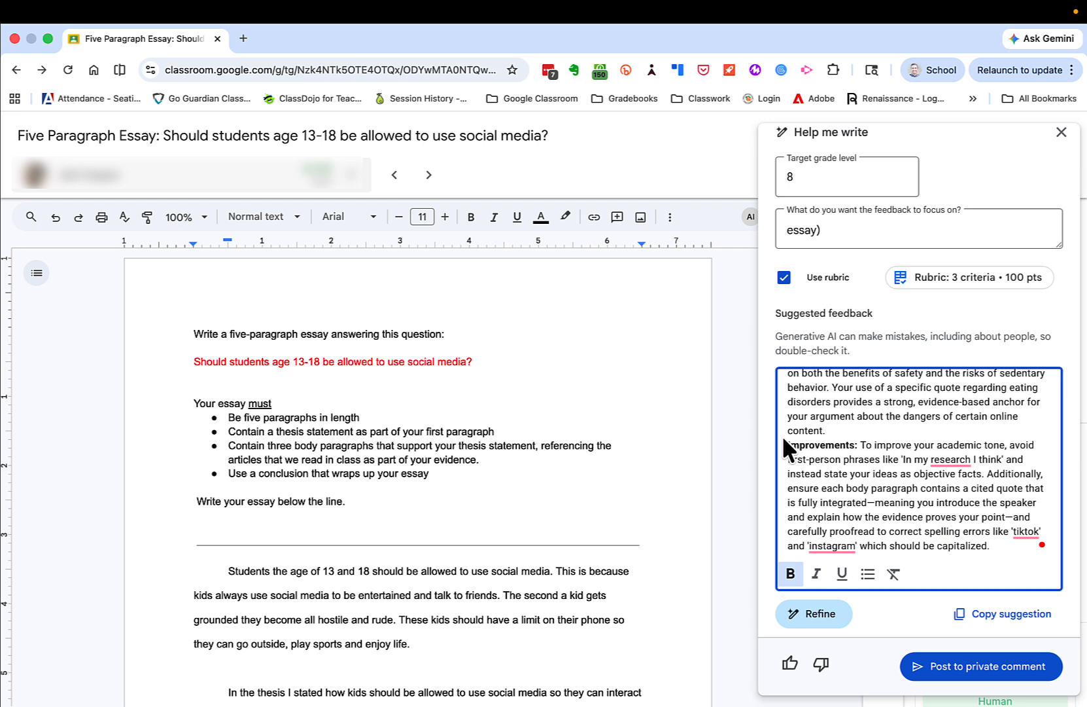
Refine the suggested feedback with the More Casual option and read the rewritten version.
{"action": "left_click", "coordinate": [815, 615]}
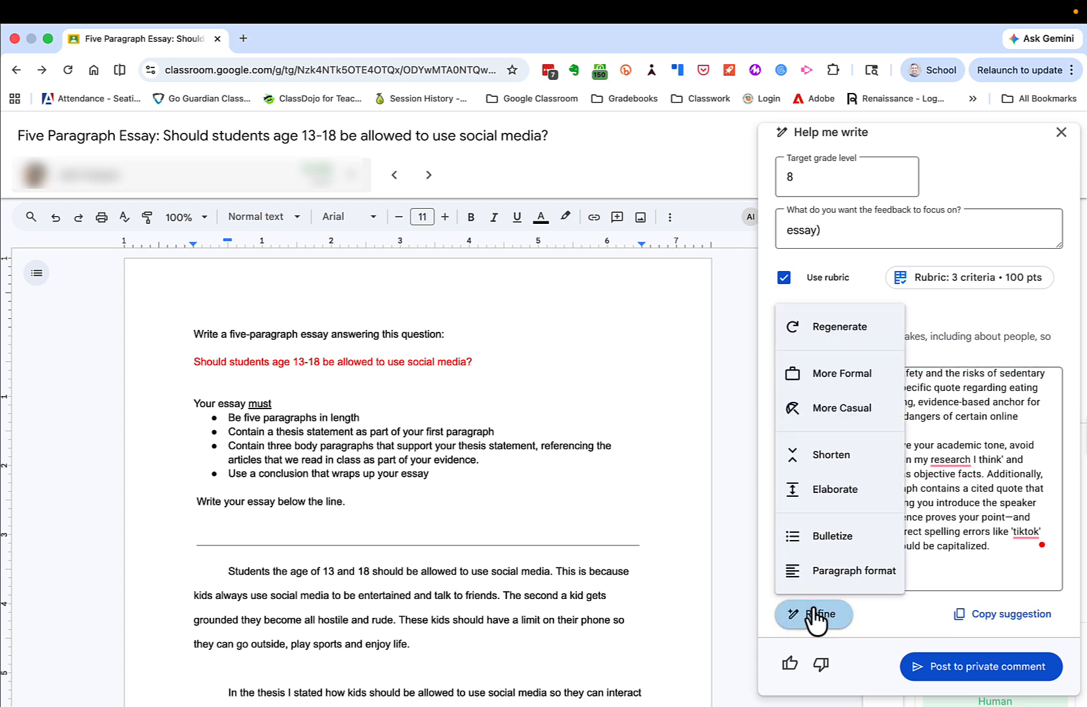
{"action": "left_click", "coordinate": [818, 408]}
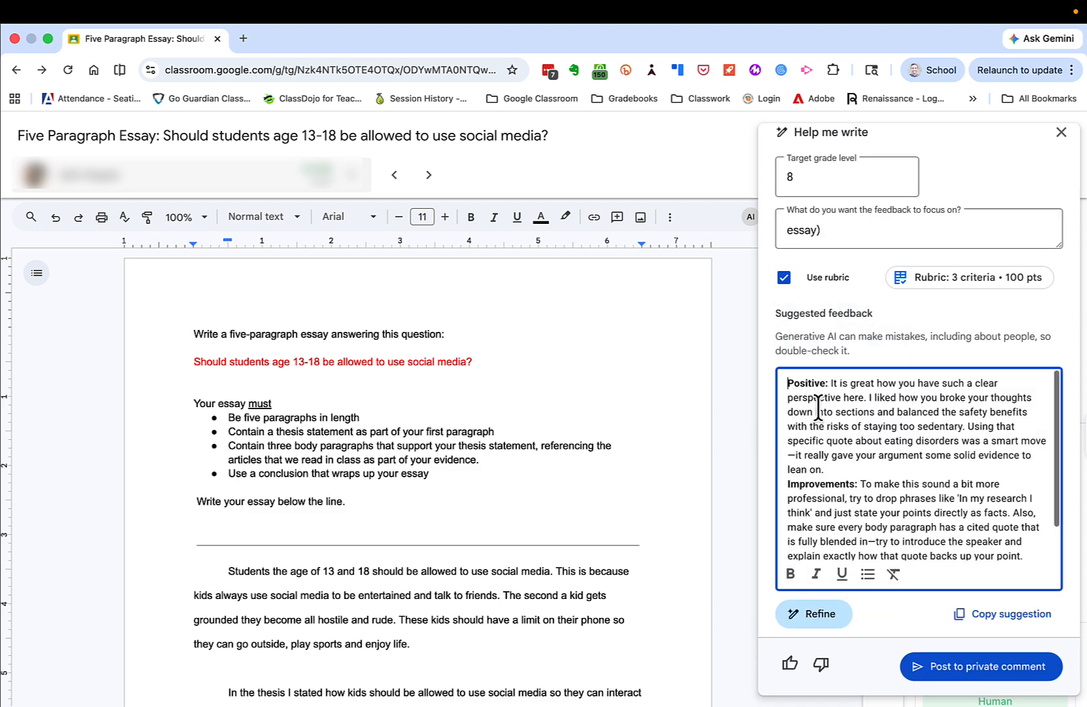
{"action": "scroll", "coordinate": [818, 411], "scroll_direction": "down", "scroll_amount": 2}
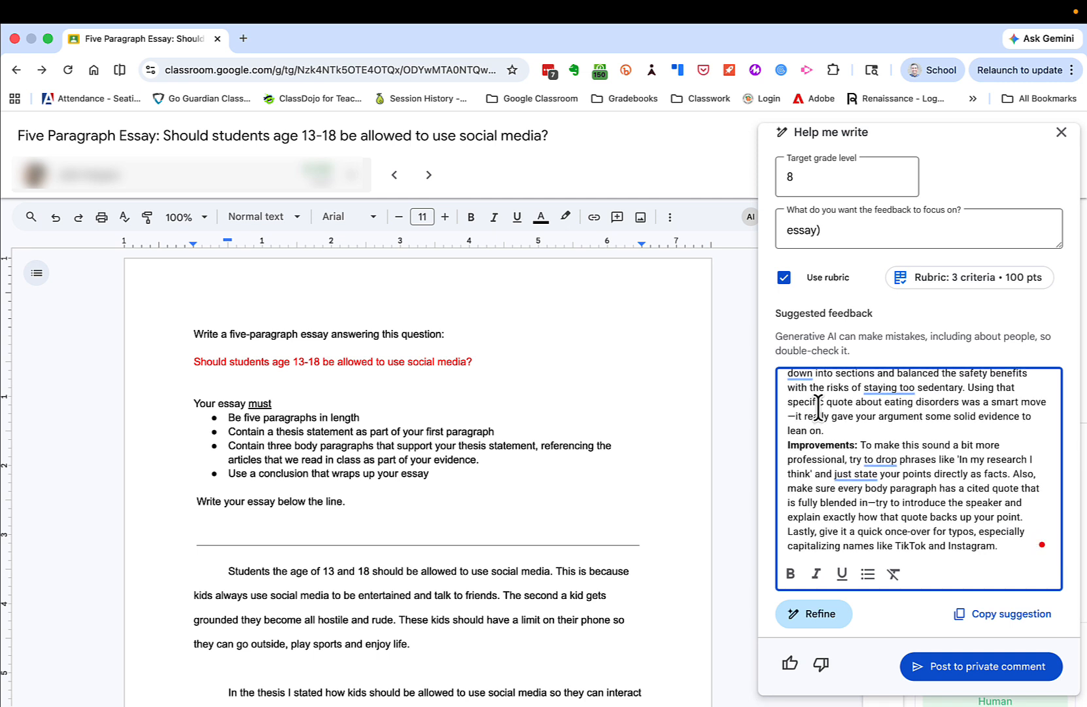
Refine the suggested feedback with the More Formal option and read the rewritten version.
{"action": "left_click", "coordinate": [815, 615]}
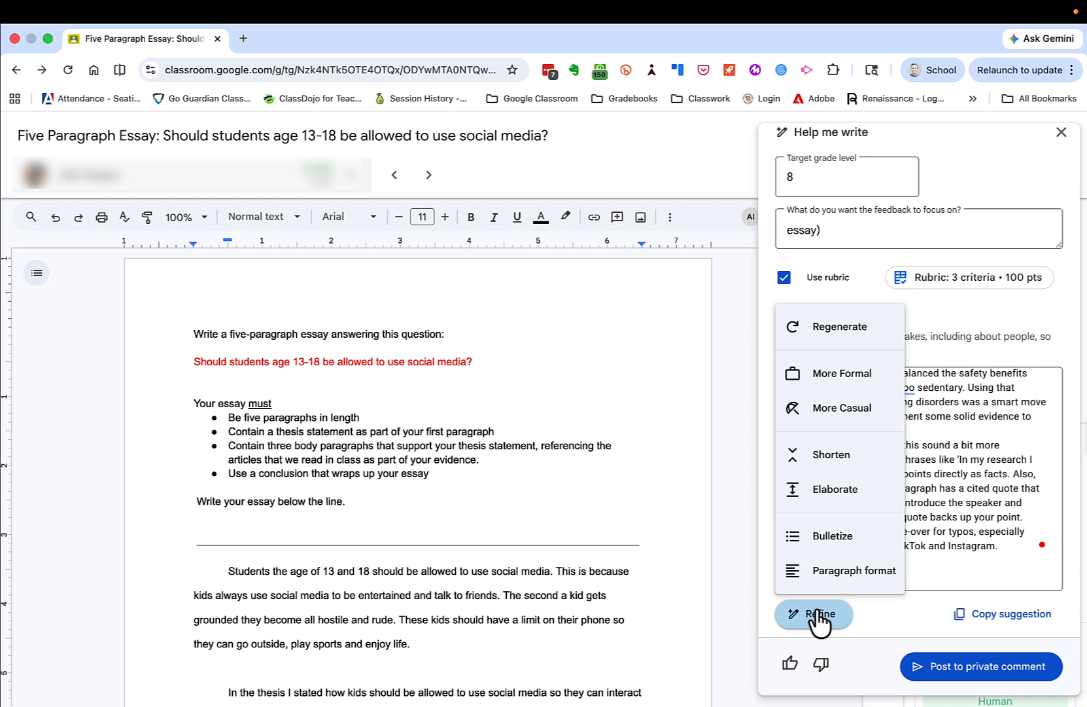
{"action": "left_click", "coordinate": [833, 374]}
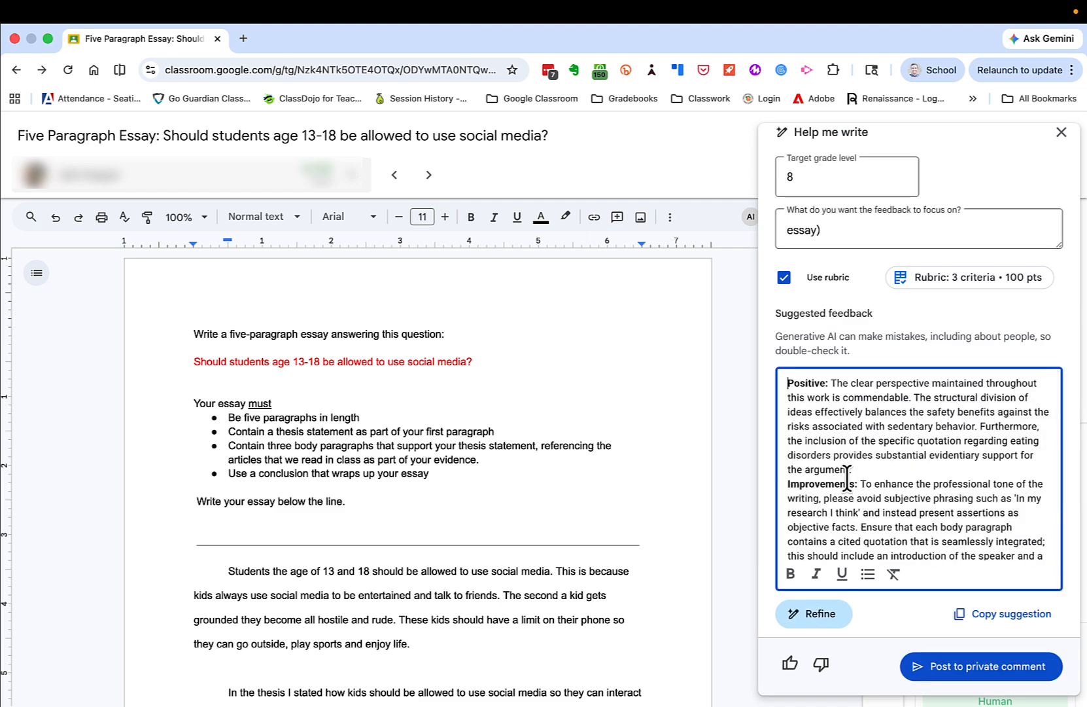
{"action": "scroll", "coordinate": [847, 478], "scroll_direction": "down", "scroll_amount": 2}
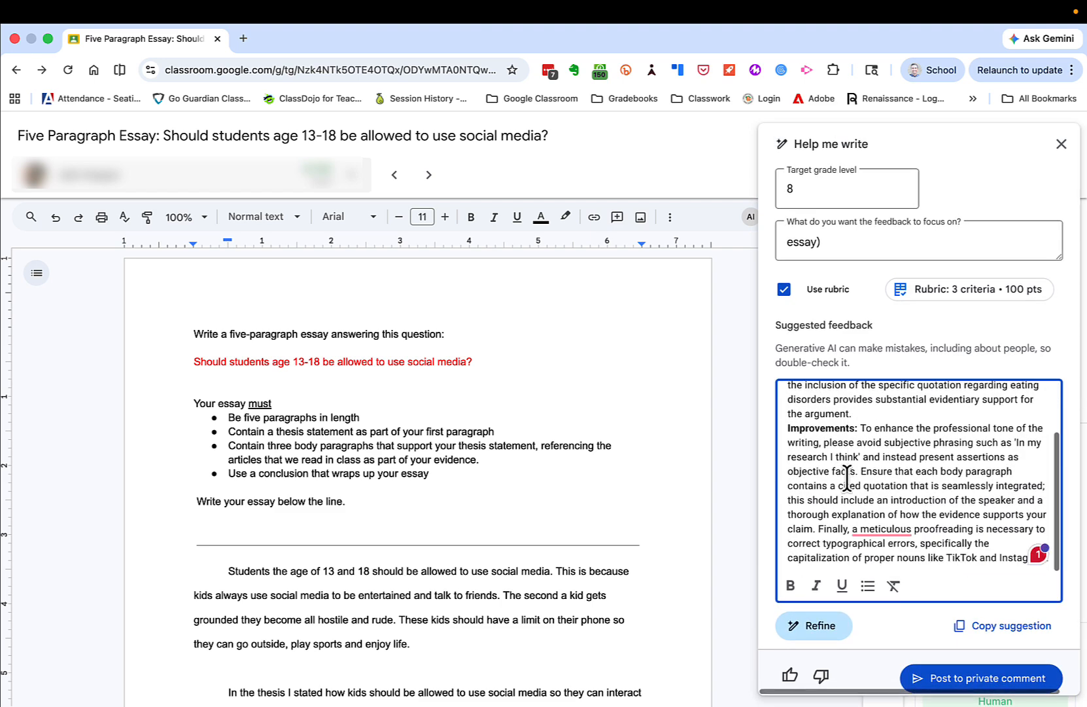
Convert the suggested feedback into bullet points with Bulletize and review both sections.
{"action": "left_click", "coordinate": [814, 626]}
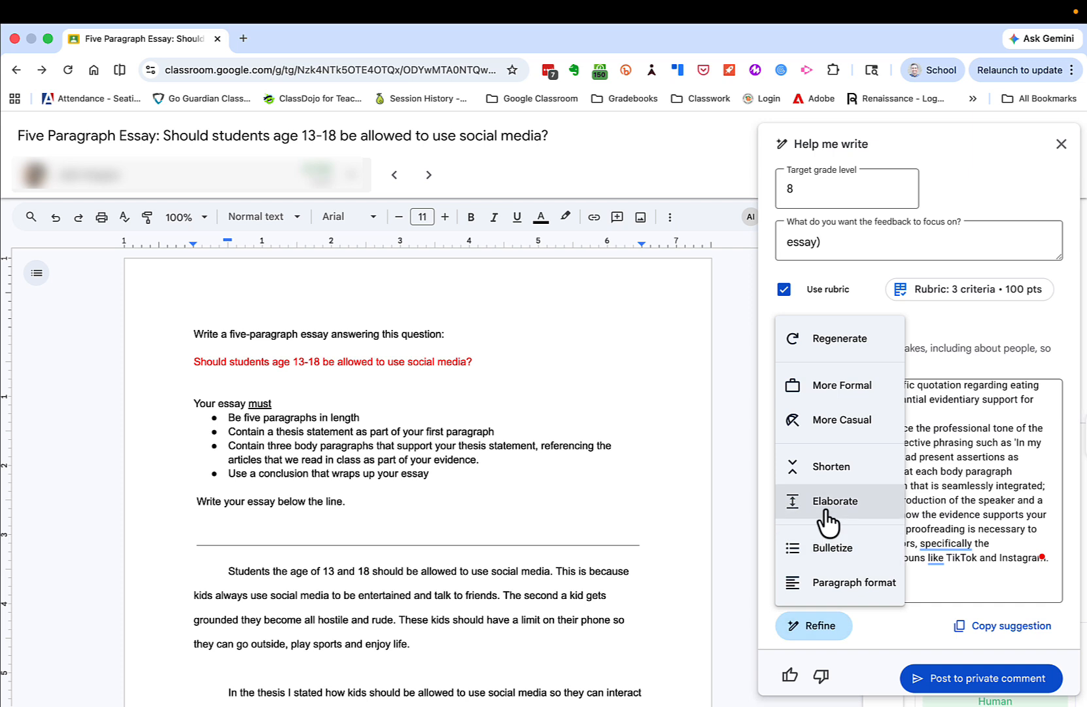
{"action": "left_click", "coordinate": [831, 547]}
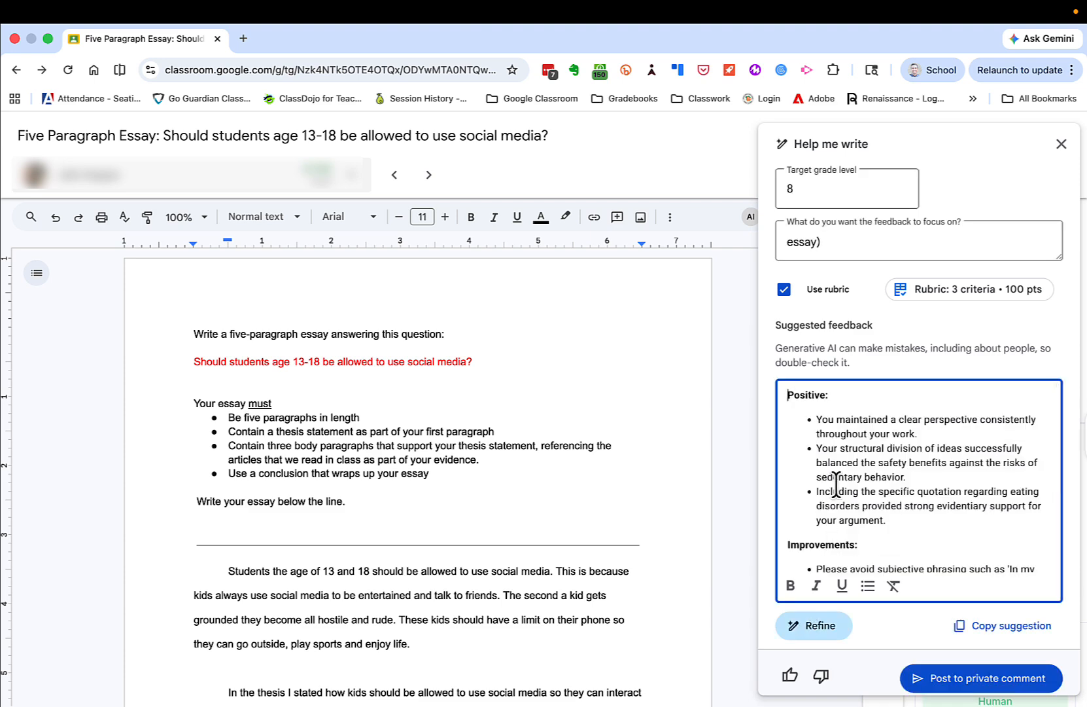
{"action": "scroll", "coordinate": [836, 484], "scroll_direction": "down", "scroll_amount": 5}
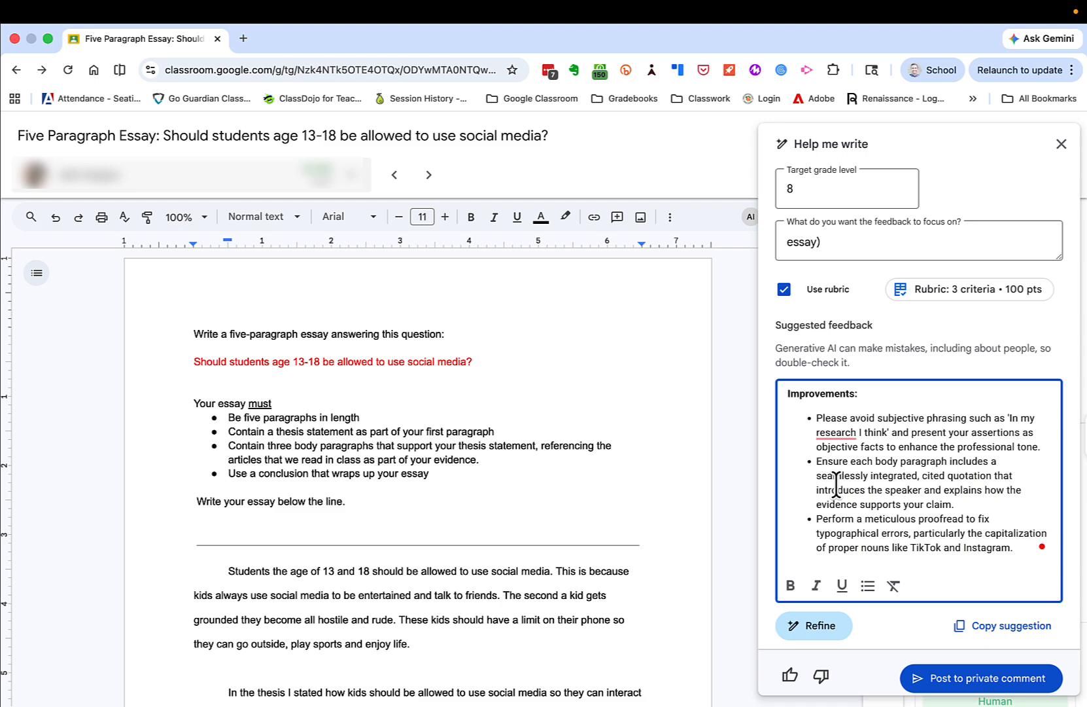
Copy the bulleted feedback suggestion, post it as a private comment to the student, and review the posted comment.
{"action": "left_click", "coordinate": [967, 632]}
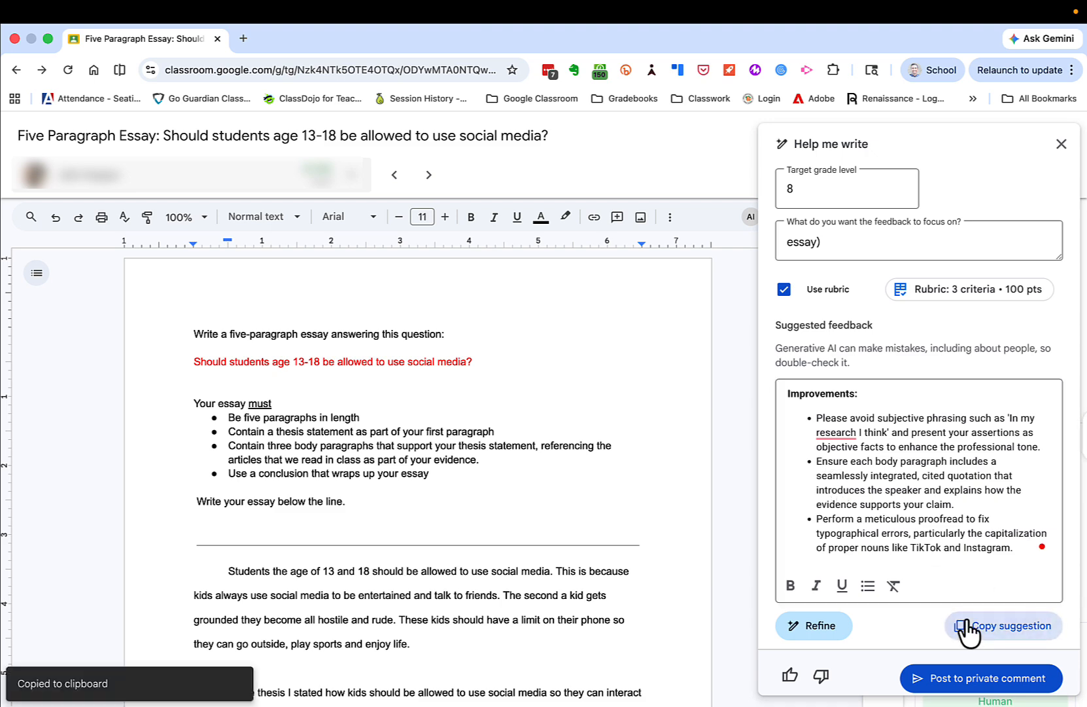
{"action": "left_click", "coordinate": [949, 679]}
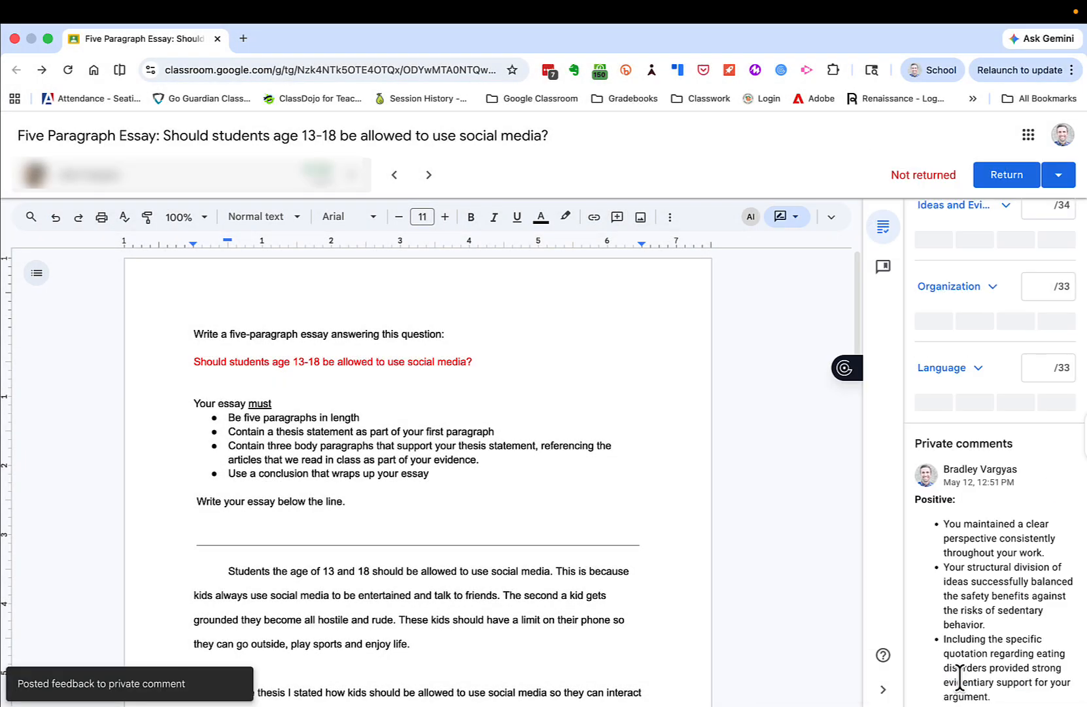
{"action": "scroll", "coordinate": [960, 677], "scroll_direction": "down", "scroll_amount": 10}
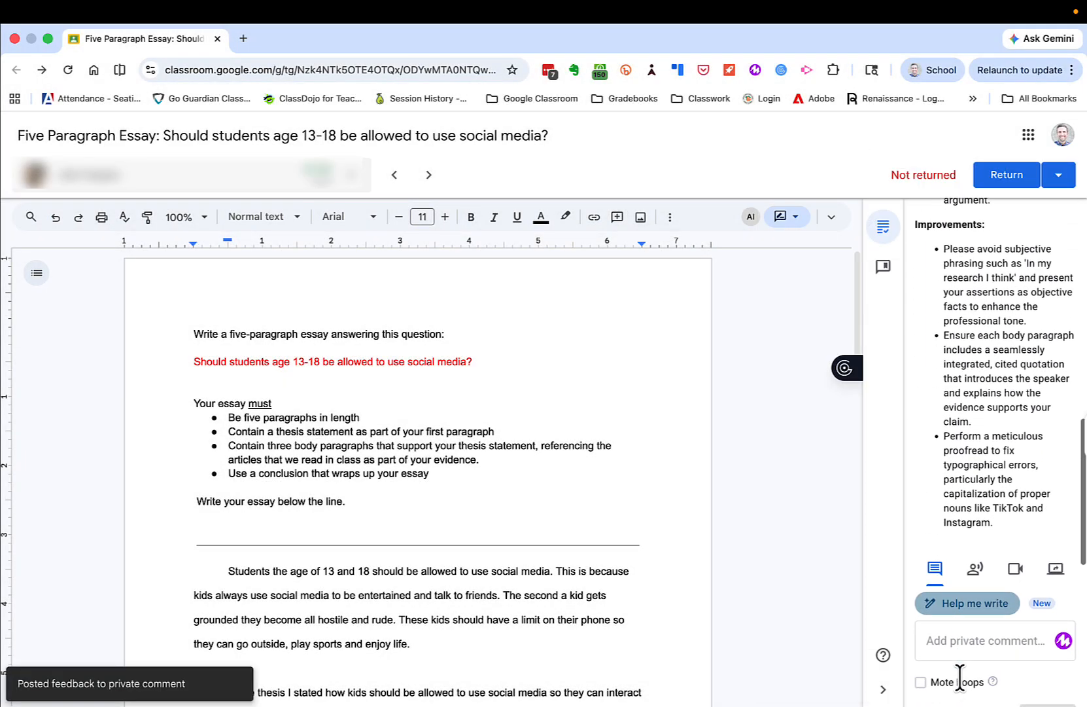